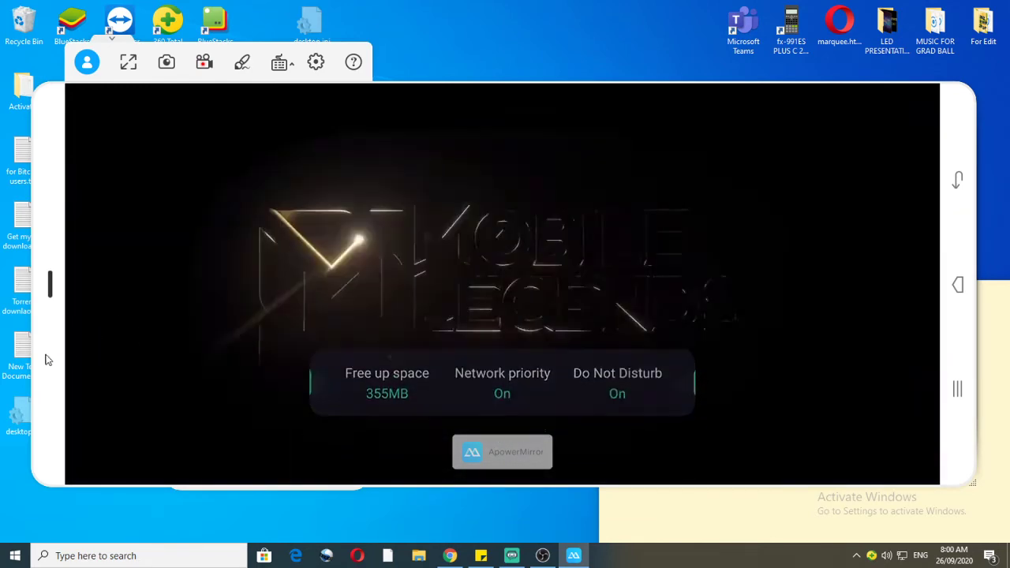
Drag the ApowerMirror window up toward the top-left of the desktop
mouse_move(45, 361)
drag(45, 361, 44, 292)
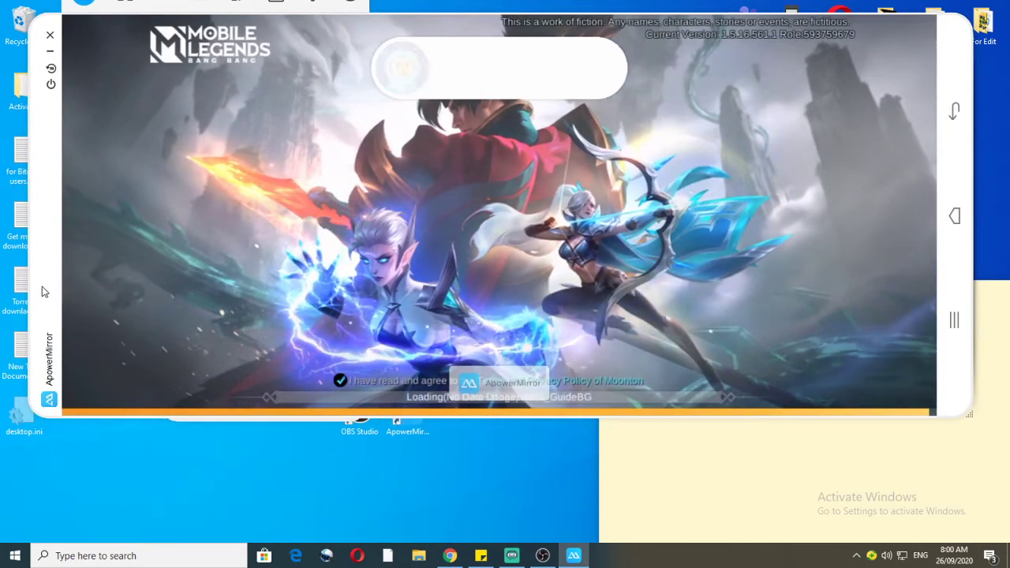
drag(44, 293, 28, 255)
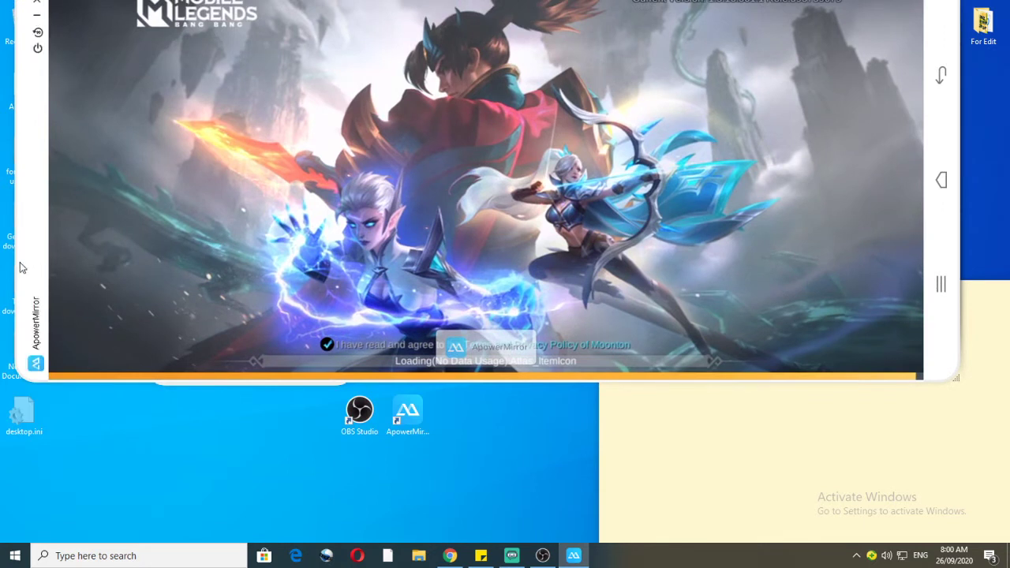
drag(26, 239, 23, 256)
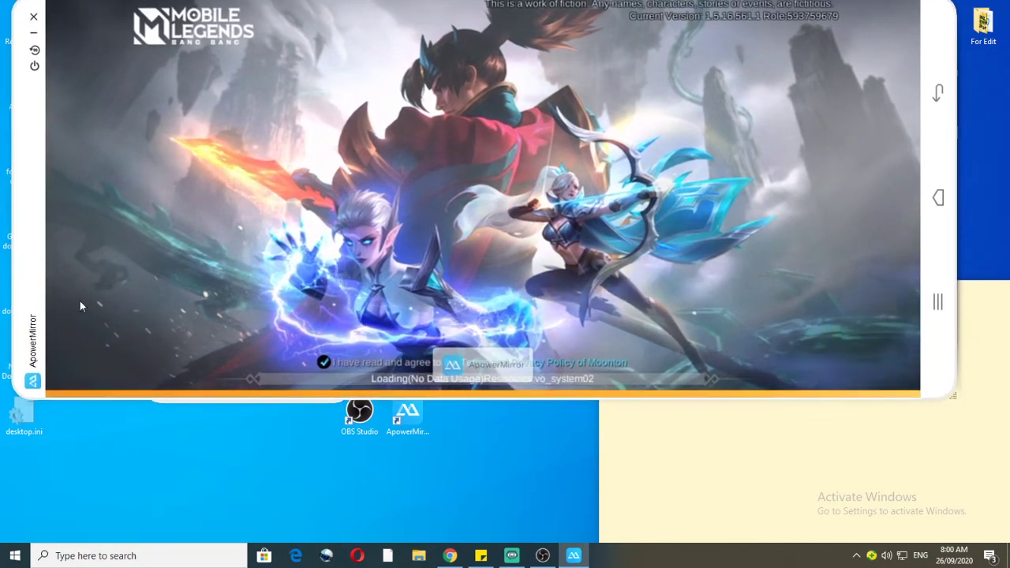
mouse_move(560, 562)
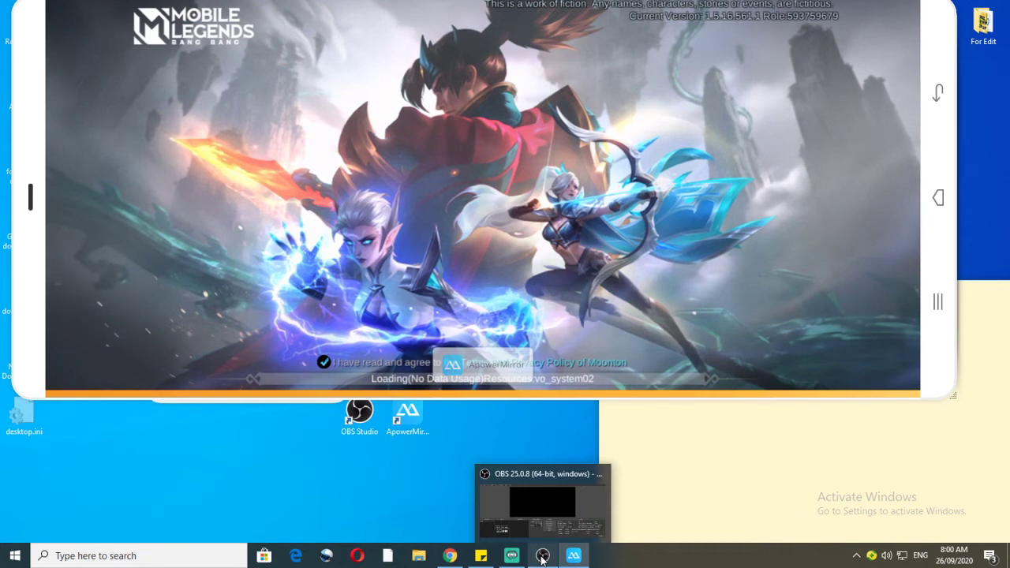
click(542, 559)
Close the Beyond Legends trailer and Daily Supply popups in the mirrored game
click(542, 559)
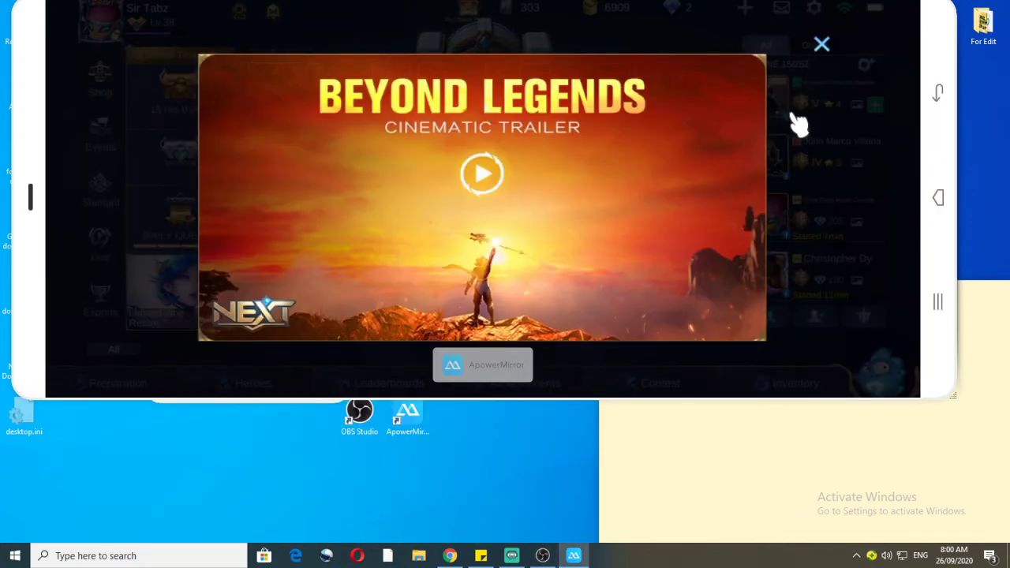
click(822, 47)
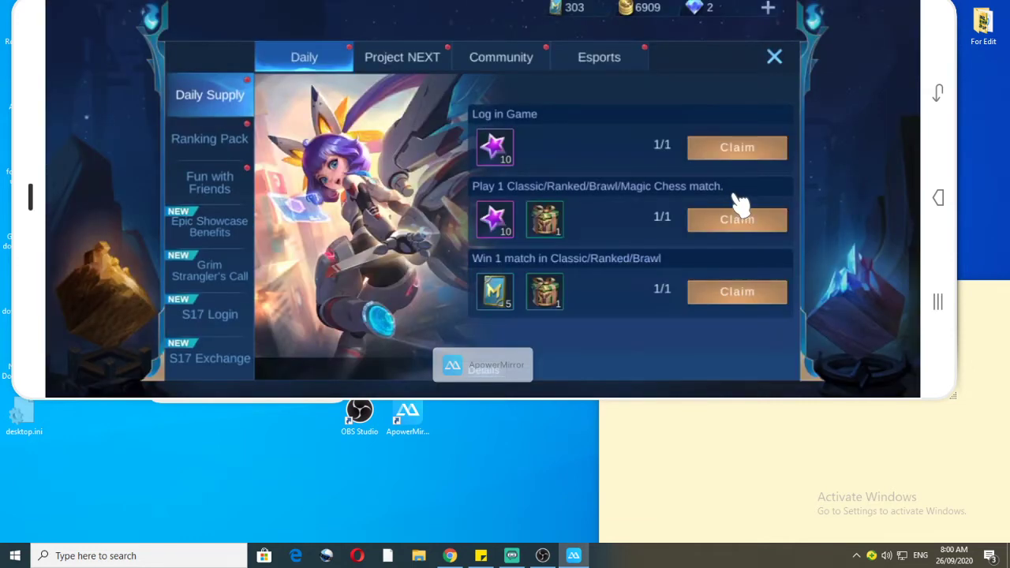
key(Escape)
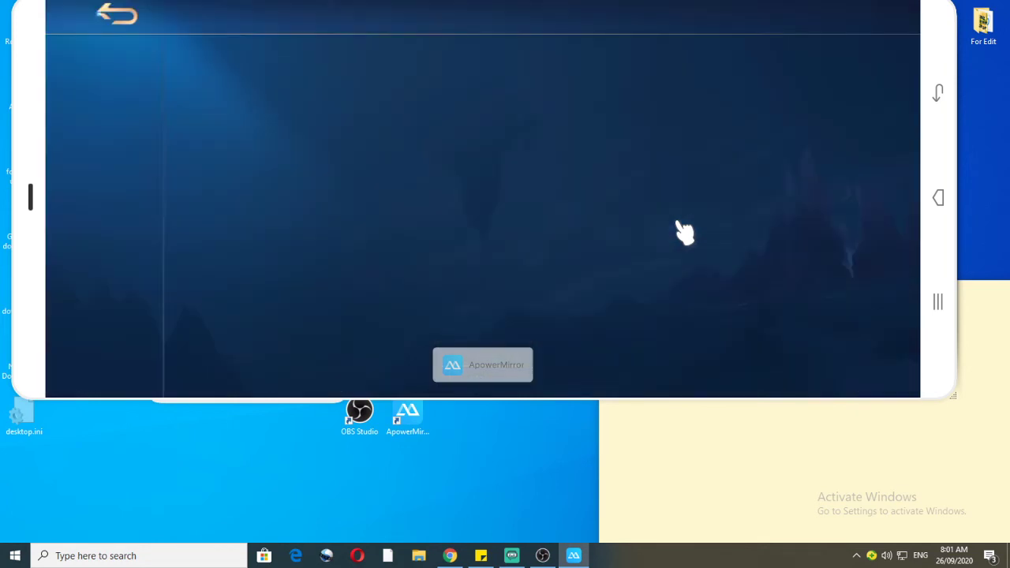
Enter the Magic Chess arcade mode from the game lobby
click(684, 231)
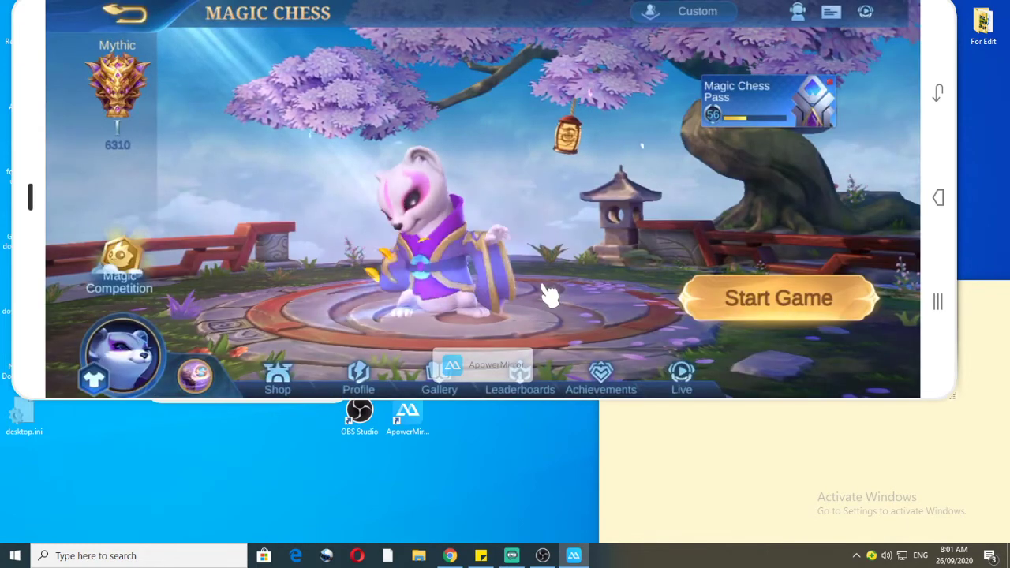
mouse_move(545, 557)
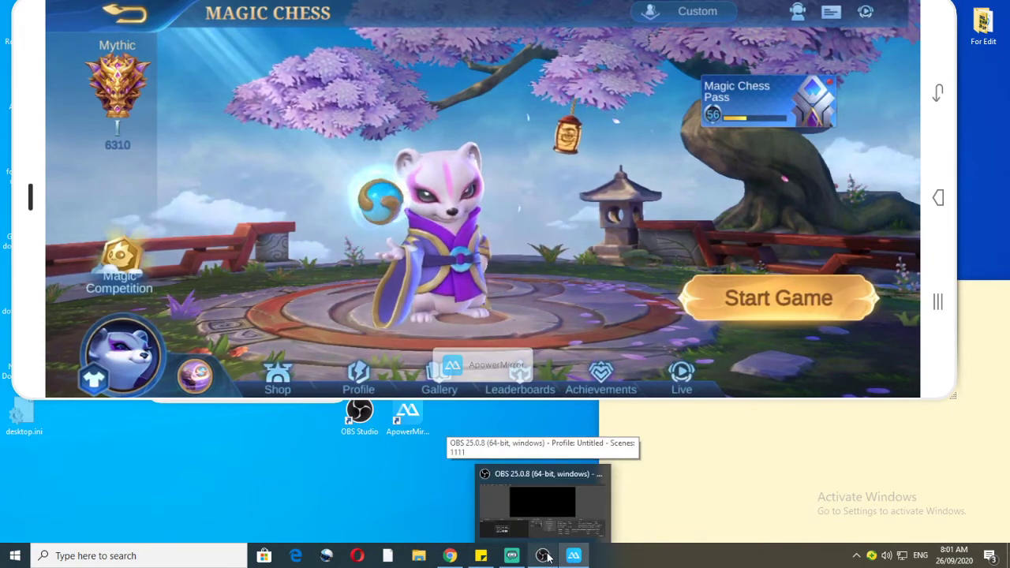
click(542, 504)
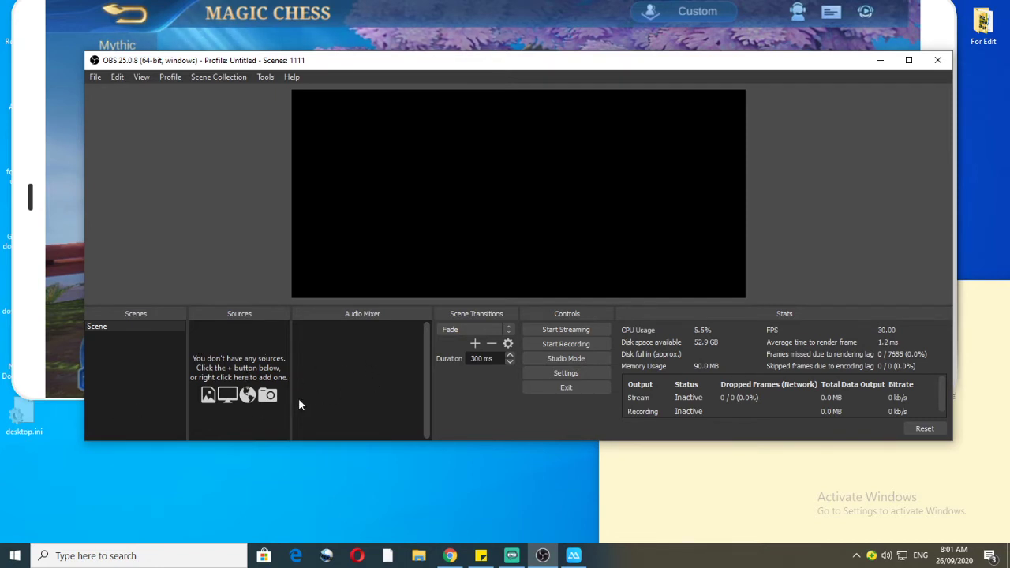
Open the Sources panel's Add menu in the empty Scene
right_click(246, 330)
mouse_move(282, 344)
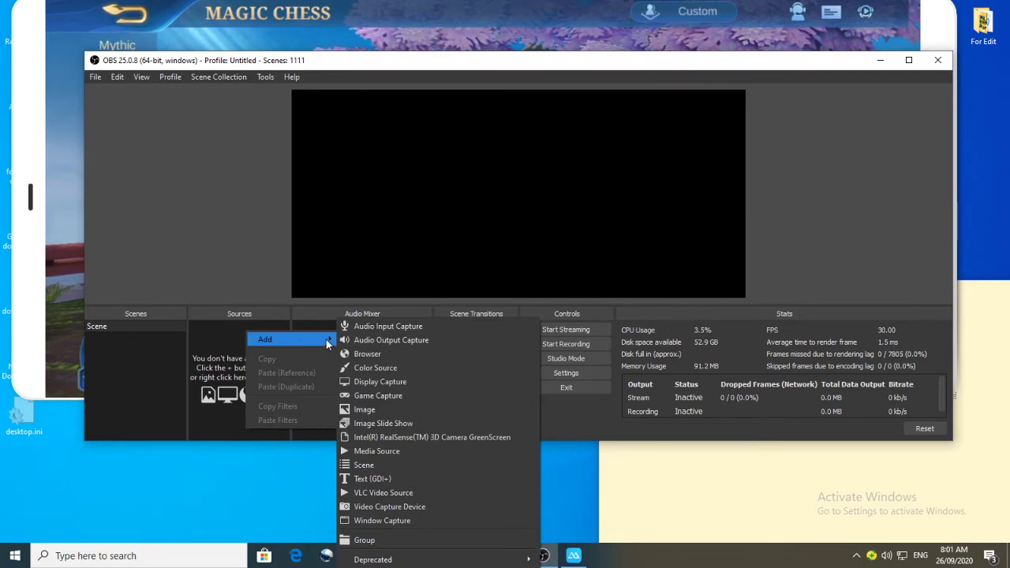
Add a Window Capture source capturing the [ApowerMirror.exe]: ApowerMirror Main window
click(390, 523)
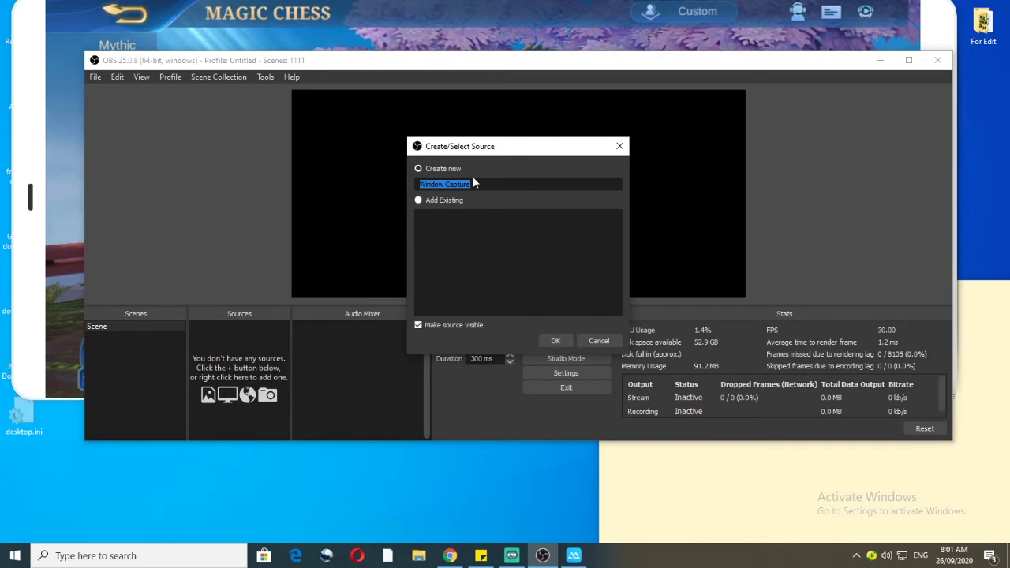
click(552, 344)
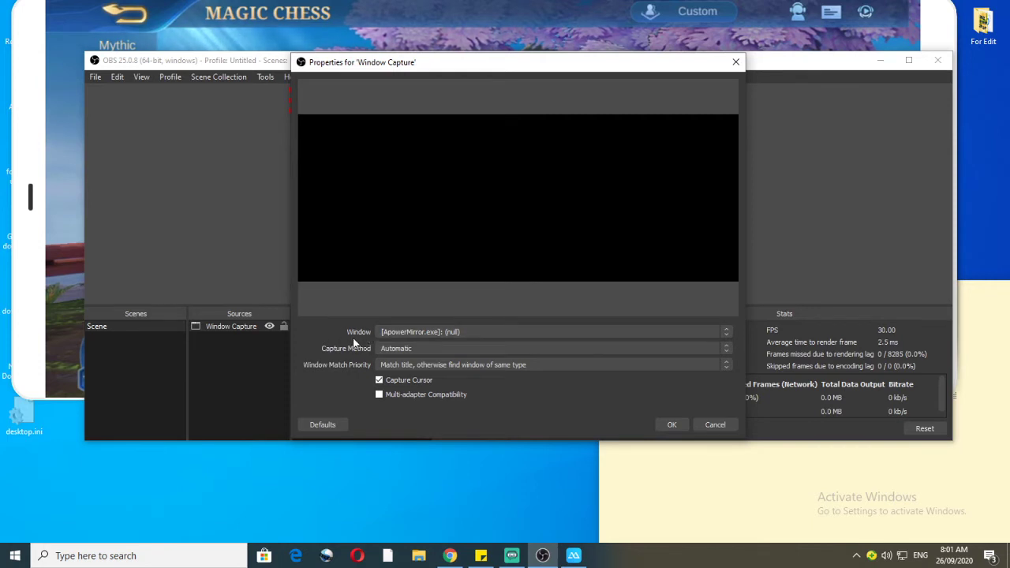
click(694, 332)
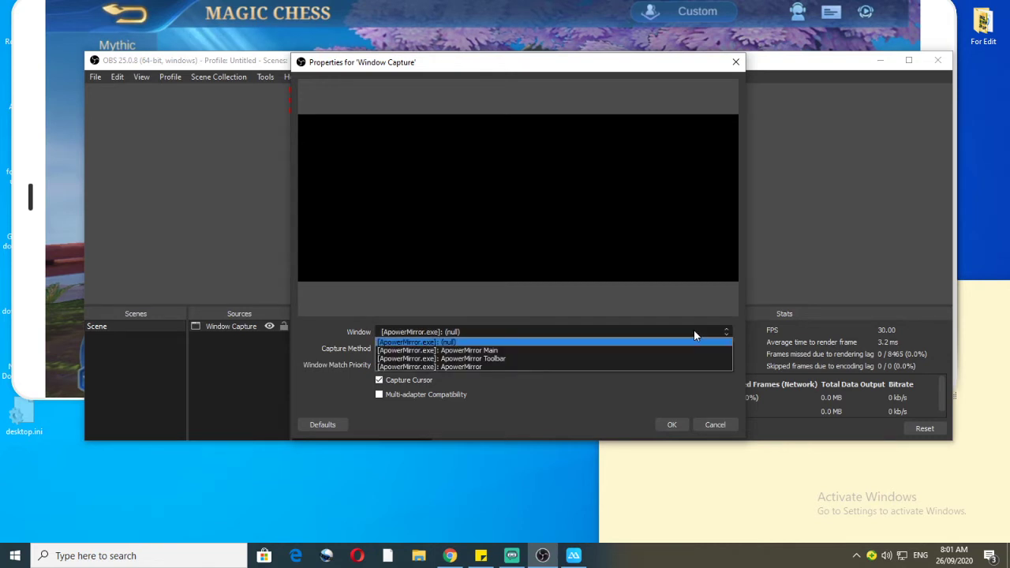
click(539, 348)
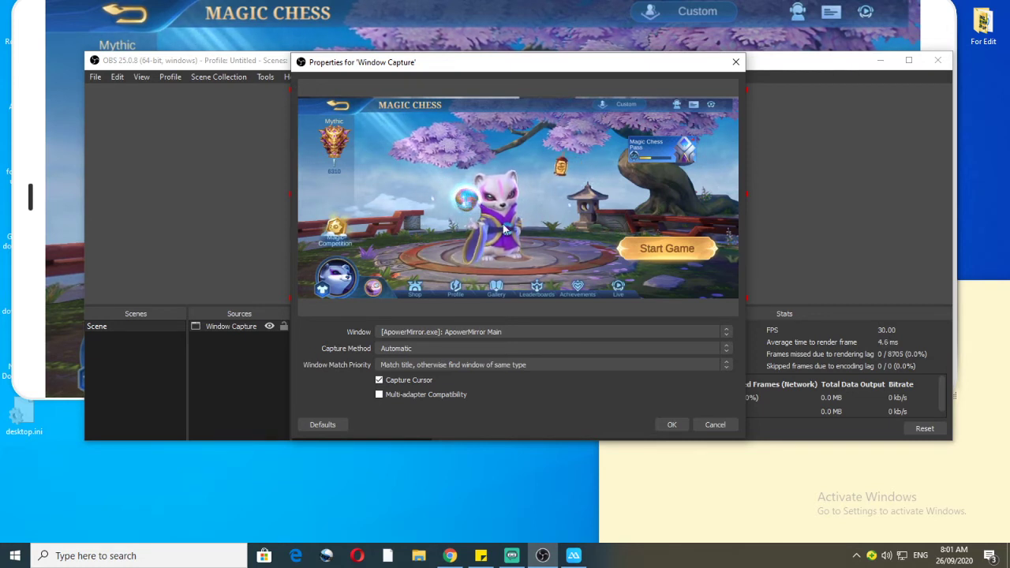
click(672, 426)
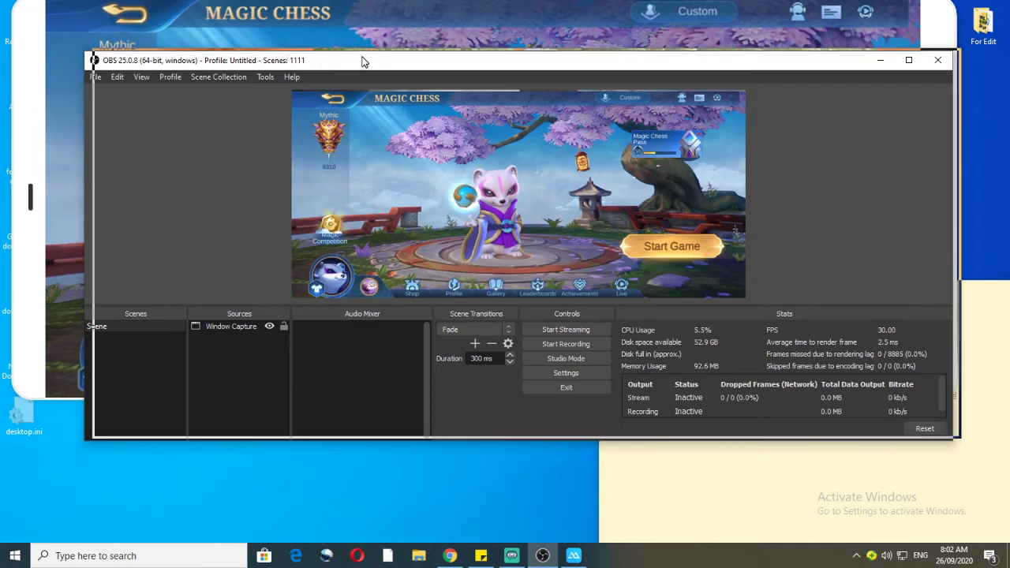
drag(360, 60, 368, 58)
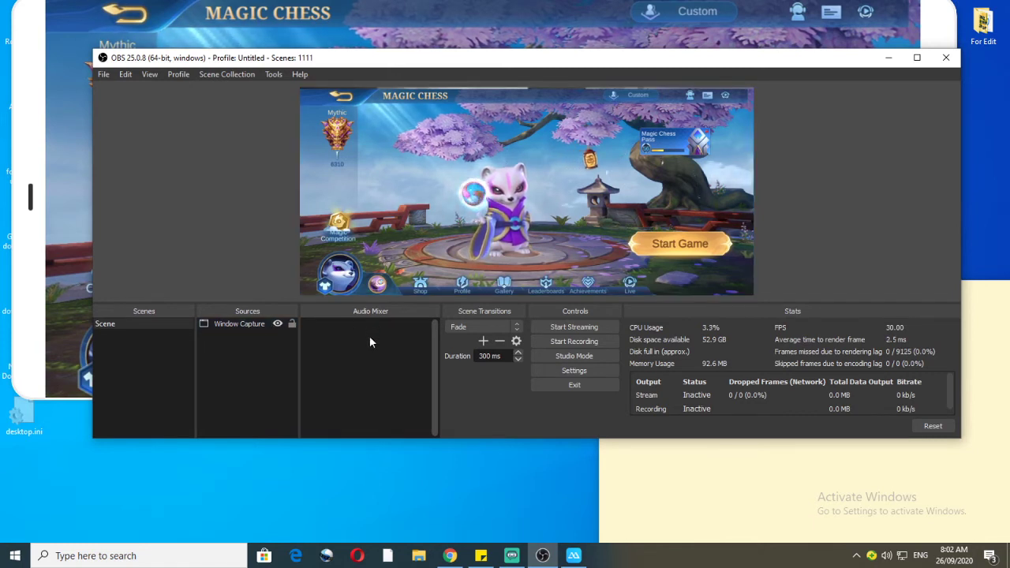
right_click(260, 351)
Add an Audio Input Capture source using Line In (3- High Definition Audio Device)
mouse_move(288, 354)
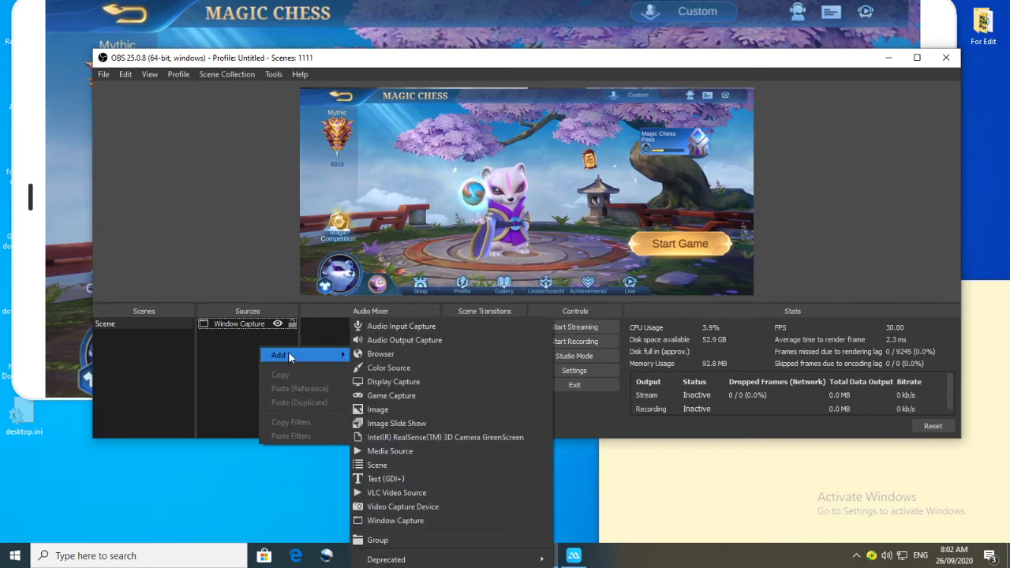
click(409, 326)
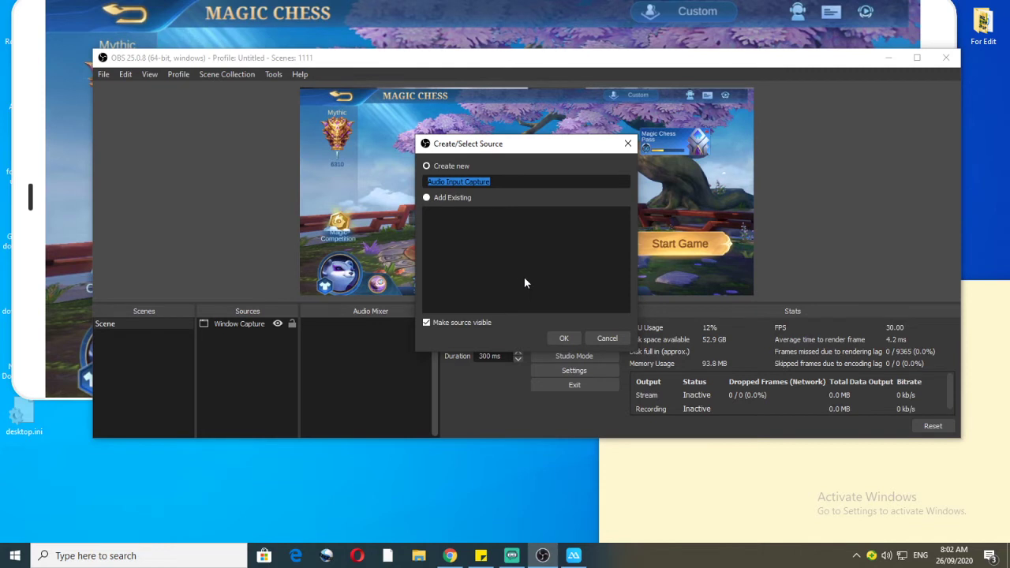
click(568, 341)
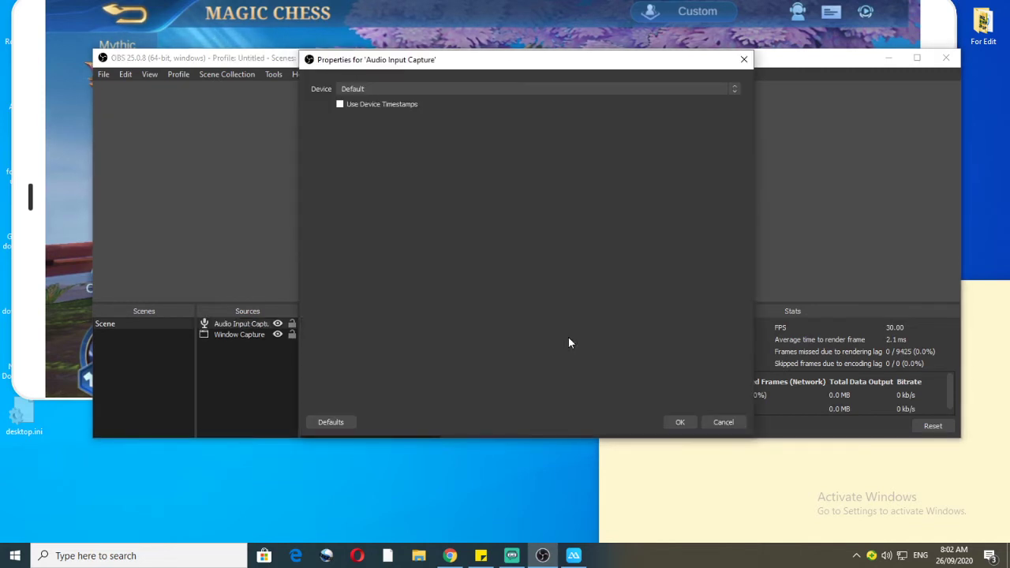
click(443, 90)
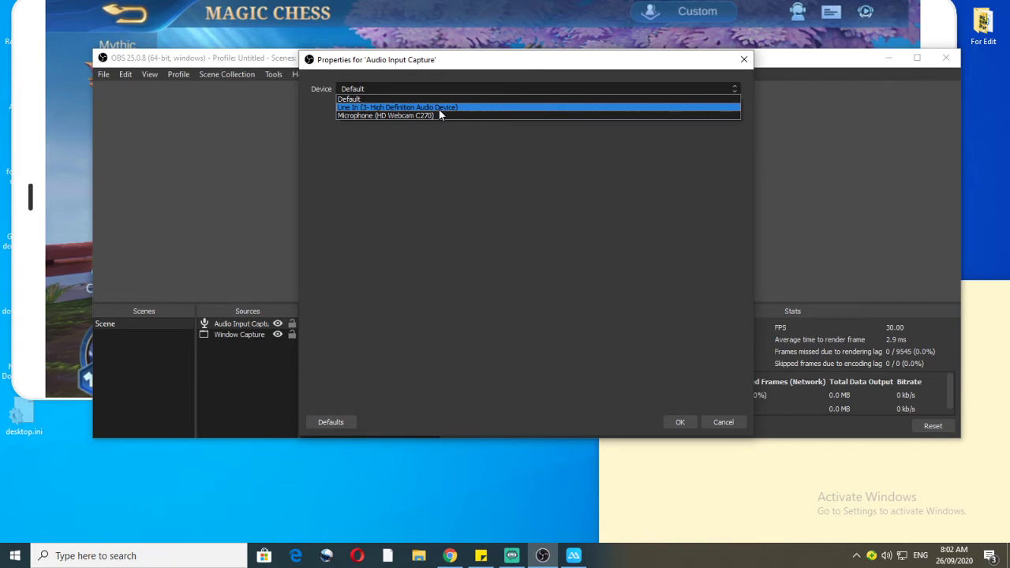
click(440, 109)
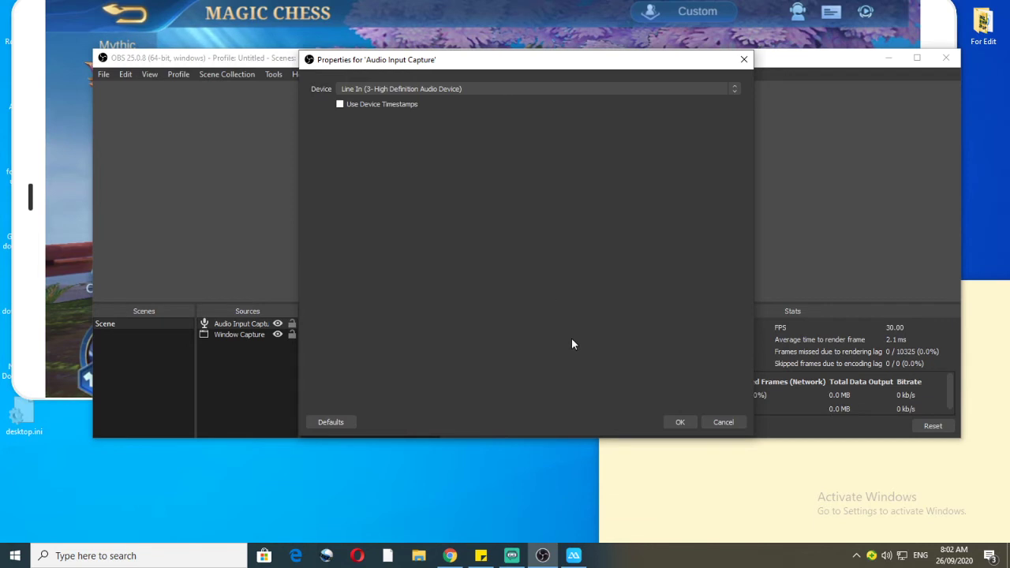
click(680, 422)
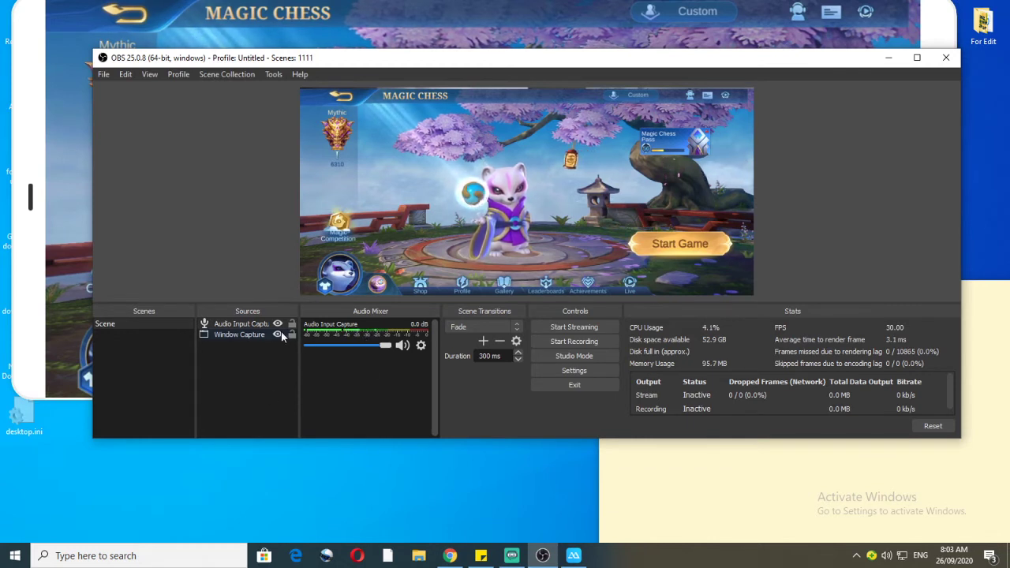
click(256, 327)
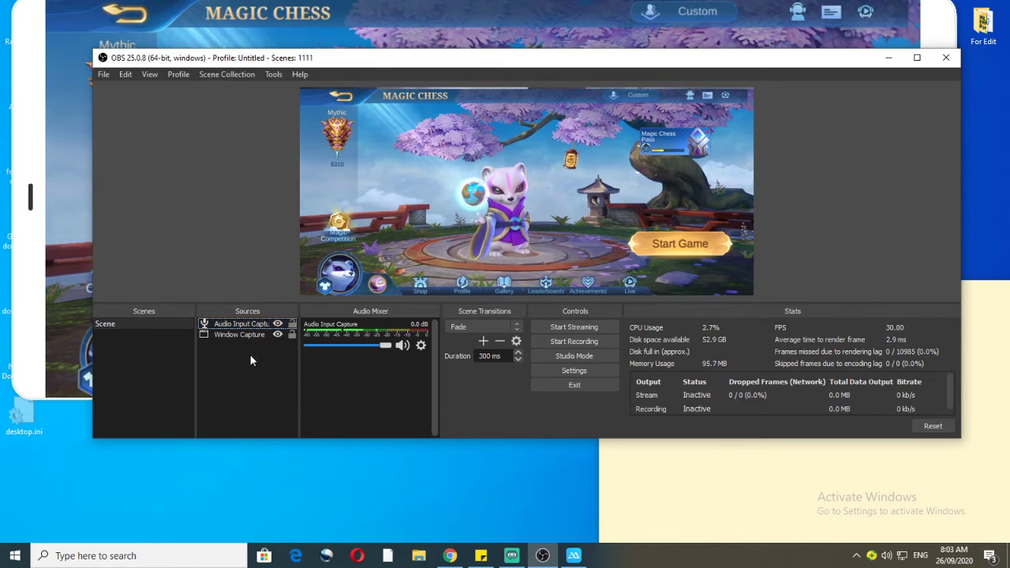
Add a Video Capture Device source with Logitech HD Webcam C270 as its device
right_click(250, 357)
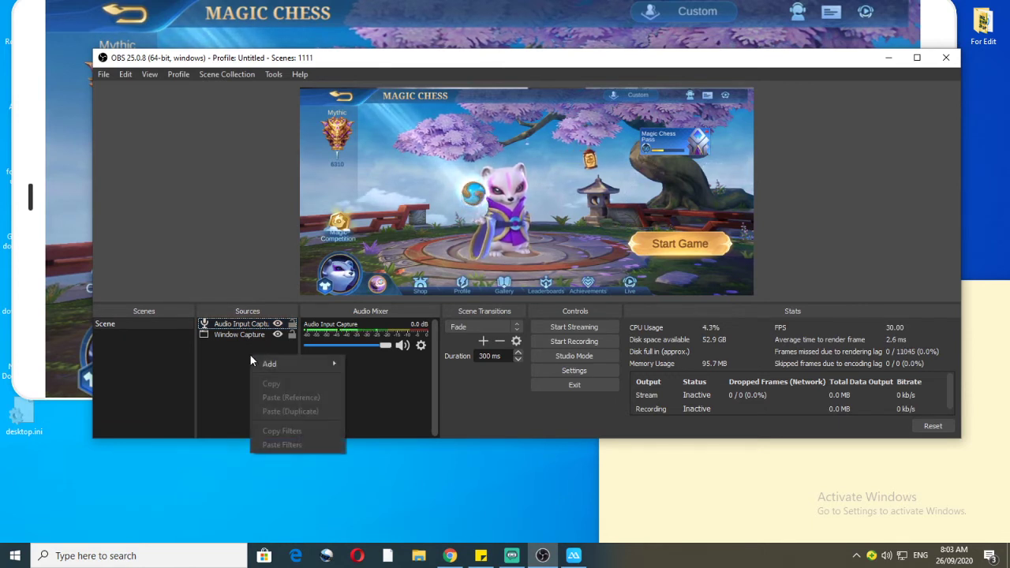
mouse_move(301, 366)
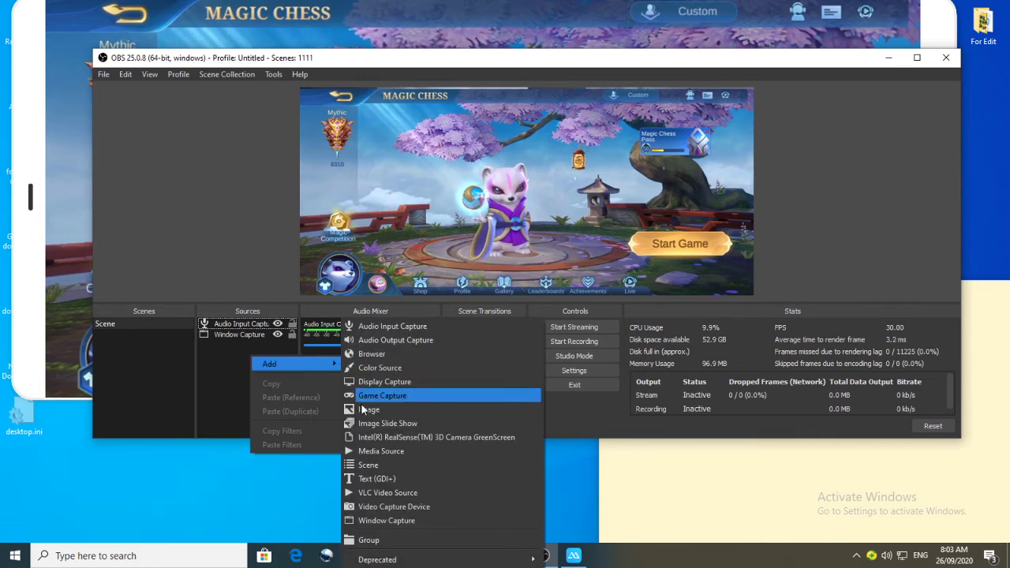
click(391, 507)
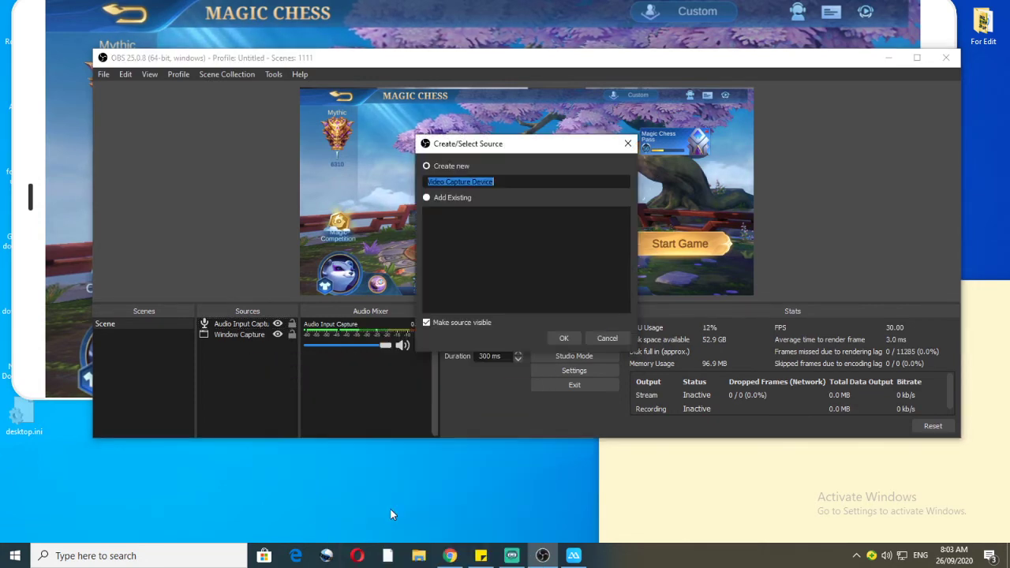
click(564, 339)
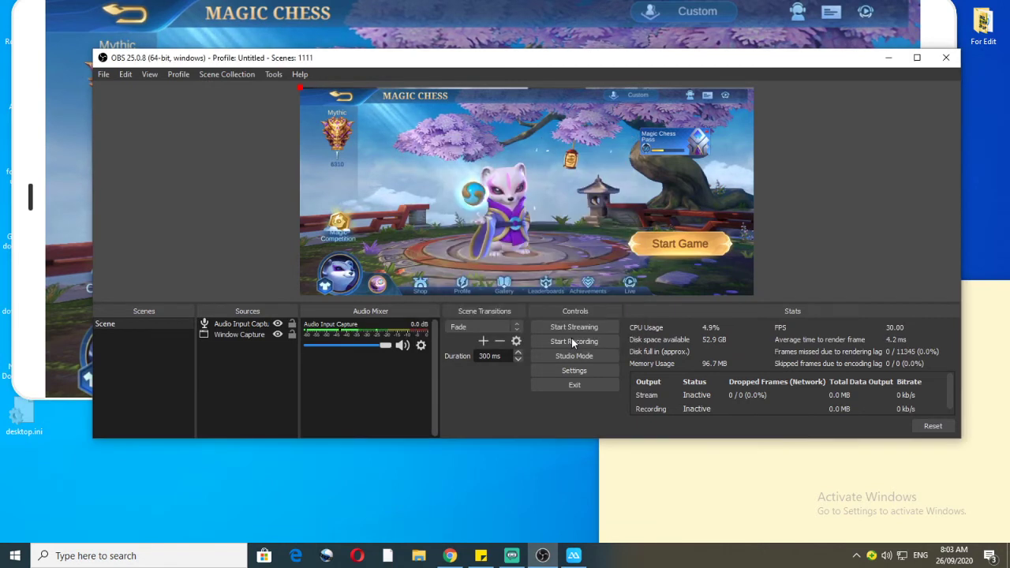
click(551, 226)
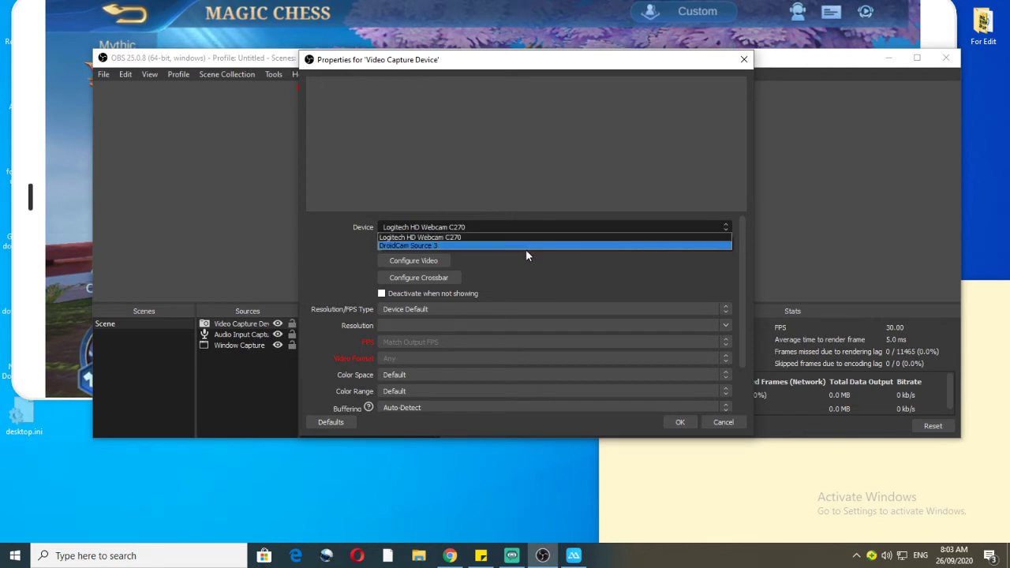
click(526, 246)
click(528, 227)
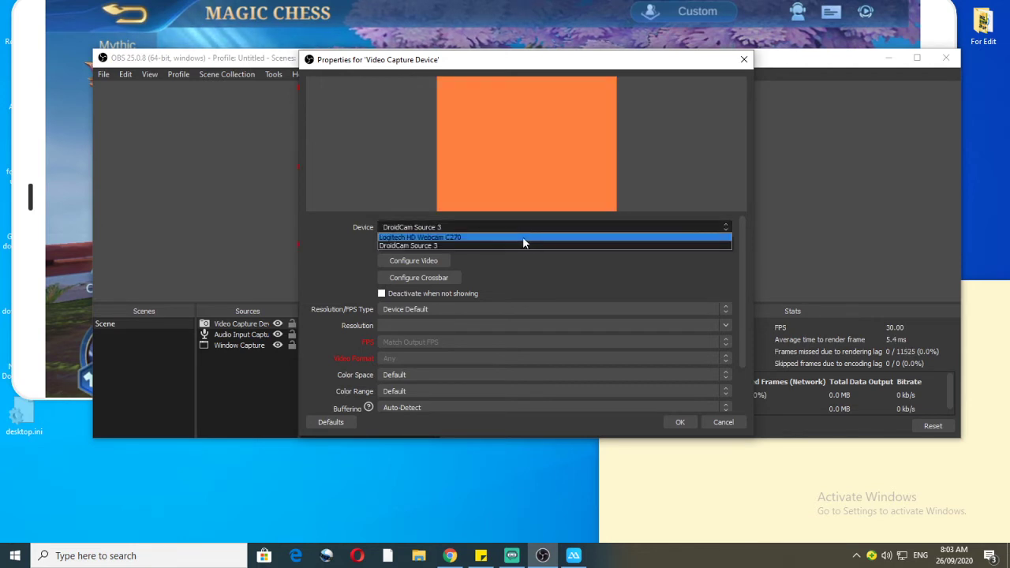
click(523, 237)
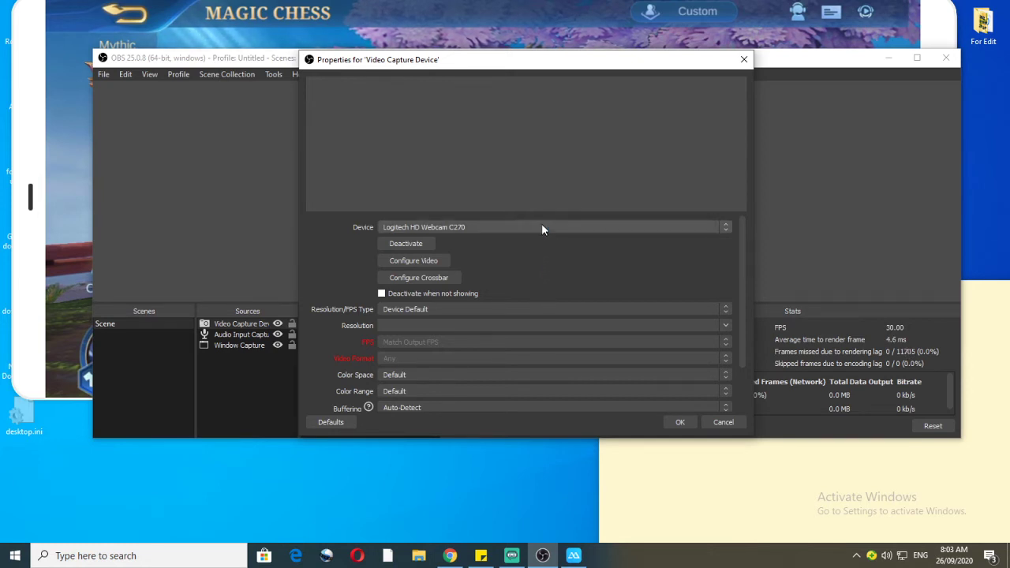
click(671, 423)
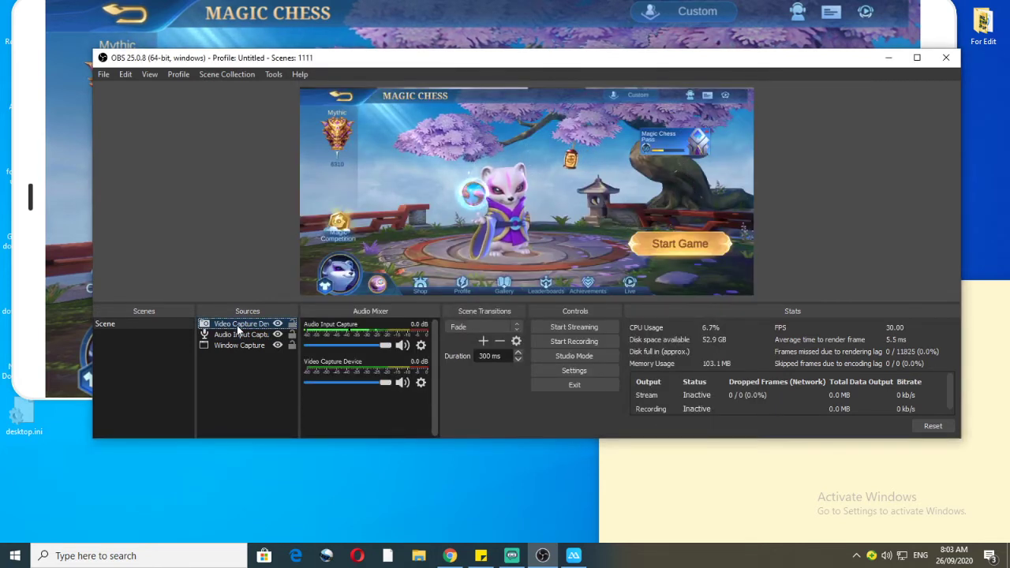
Move Video Capture Device to the bottom of Sources, keeping Logitech HD Webcam C270 as device
mouse_move(236, 339)
mouse_down()
mouse_move(247, 320)
mouse_move(246, 348)
mouse_up()
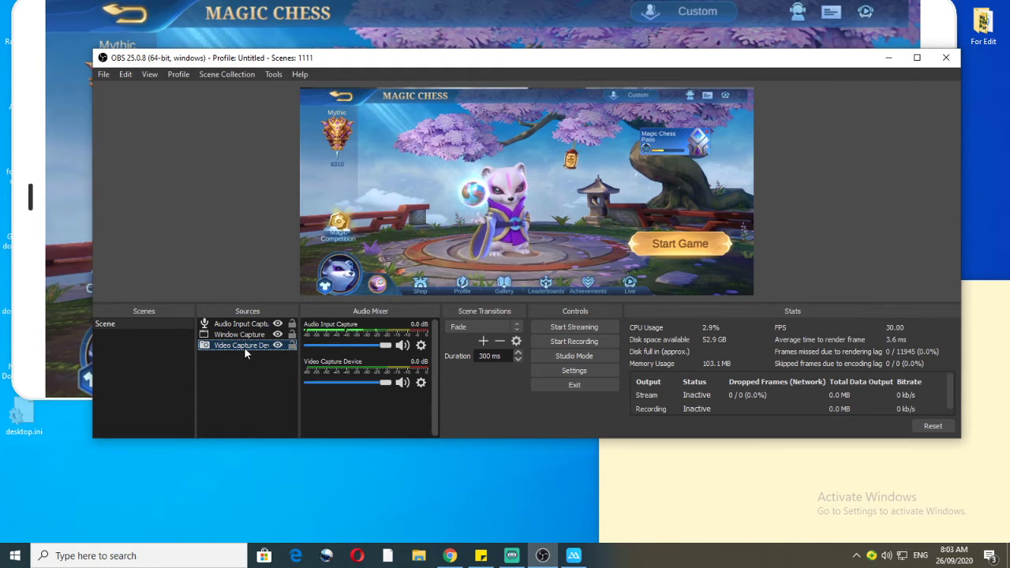
double_click(244, 347)
right_click(244, 346)
click(245, 384)
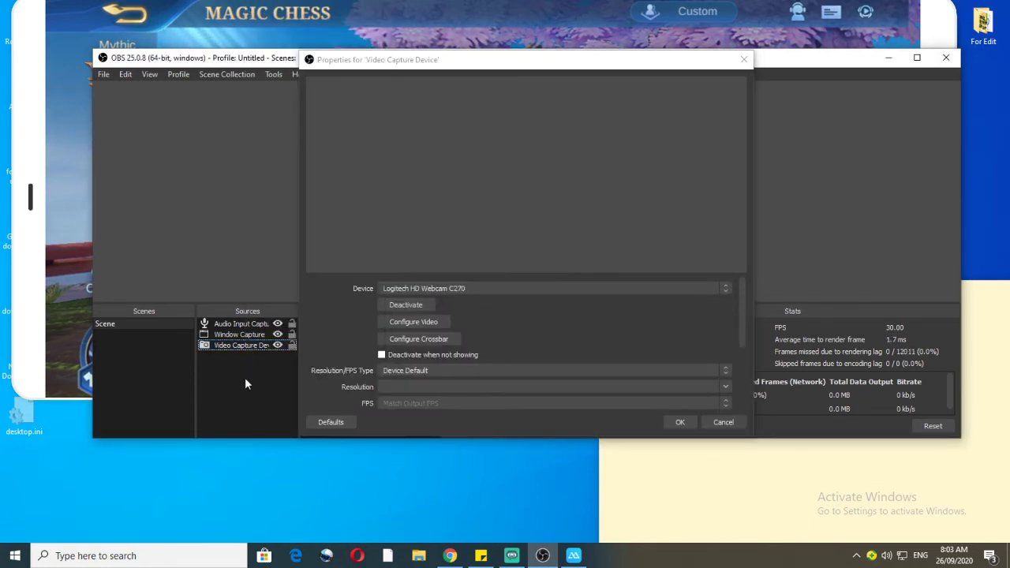
click(447, 288)
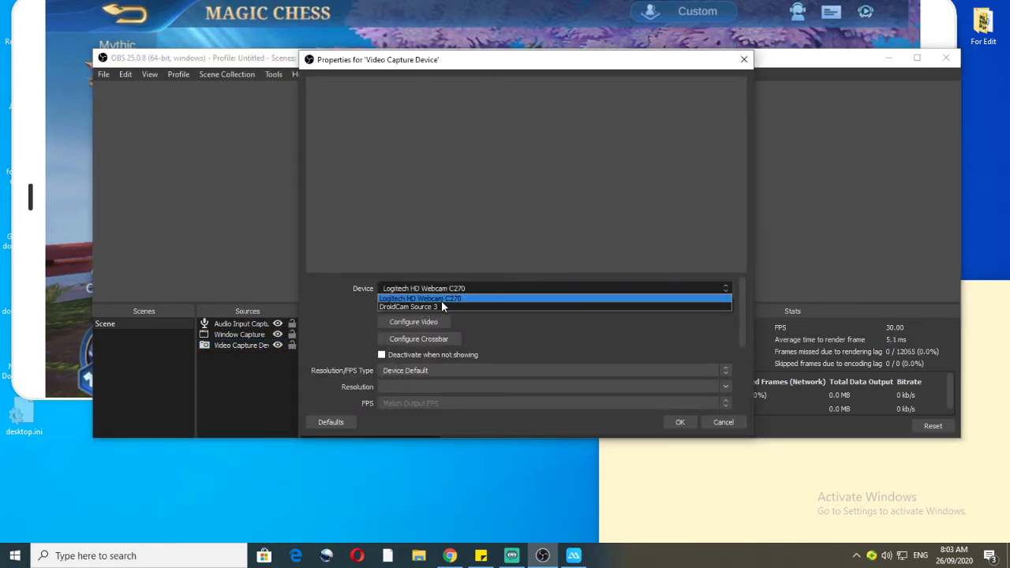
click(441, 304)
click(472, 227)
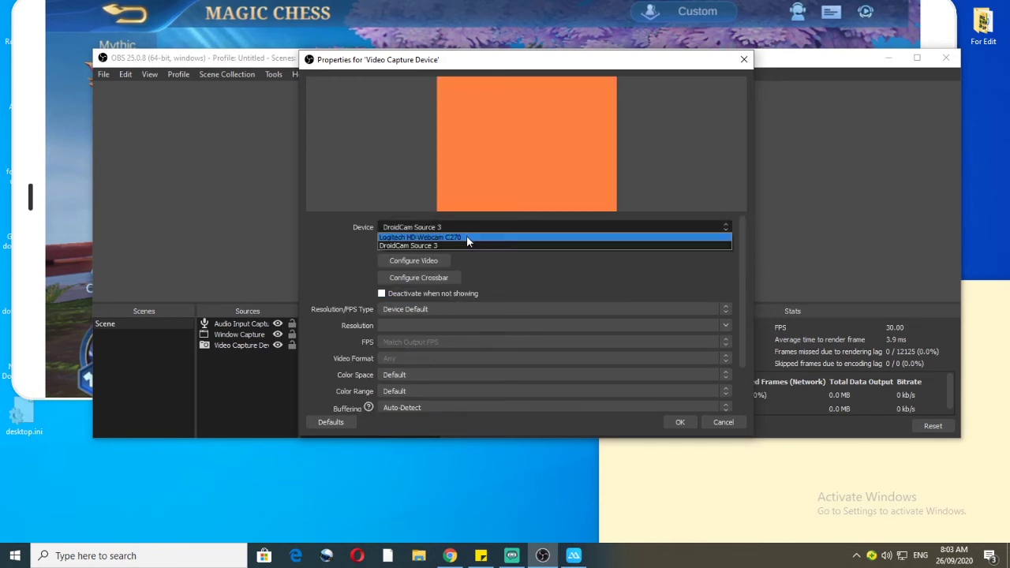
click(467, 235)
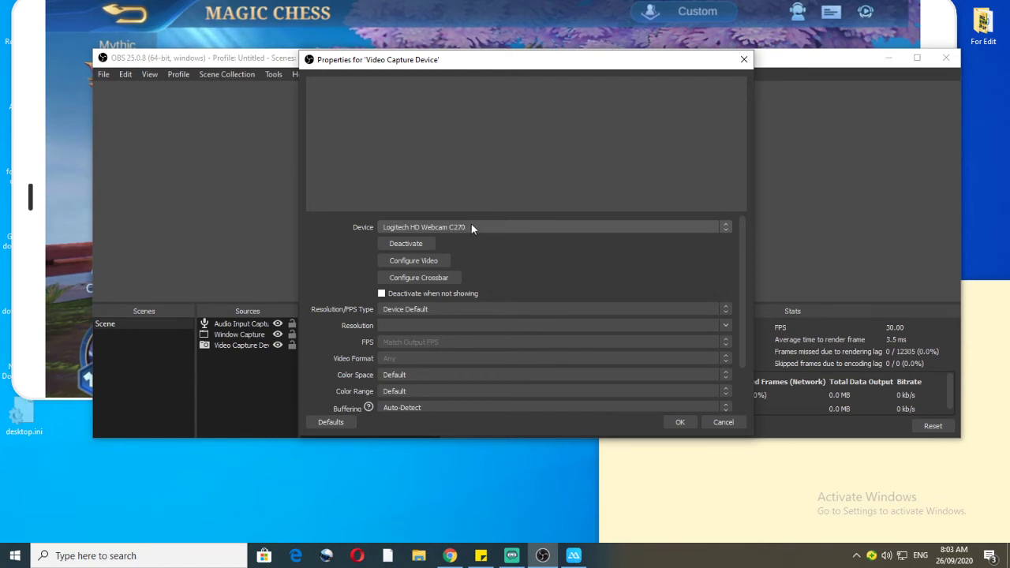
click(681, 422)
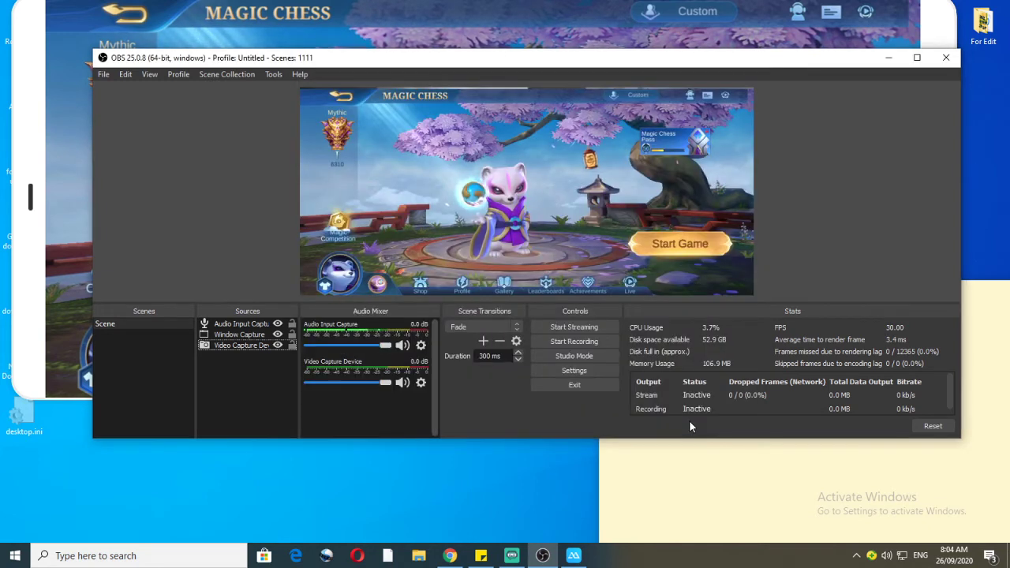
Recheck the webcam source's properties and reselect the scene's sources
double_click(261, 346)
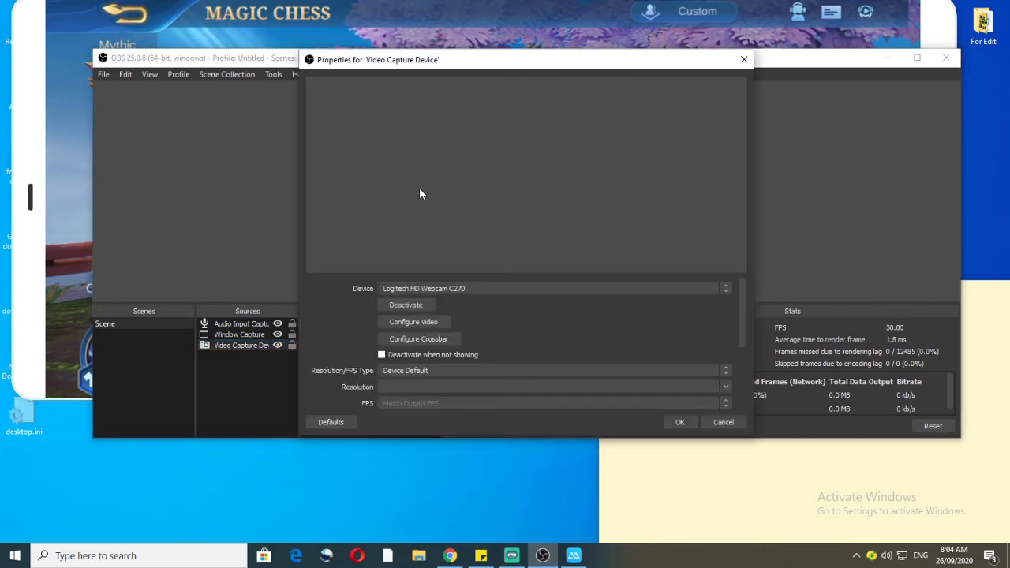
click(683, 421)
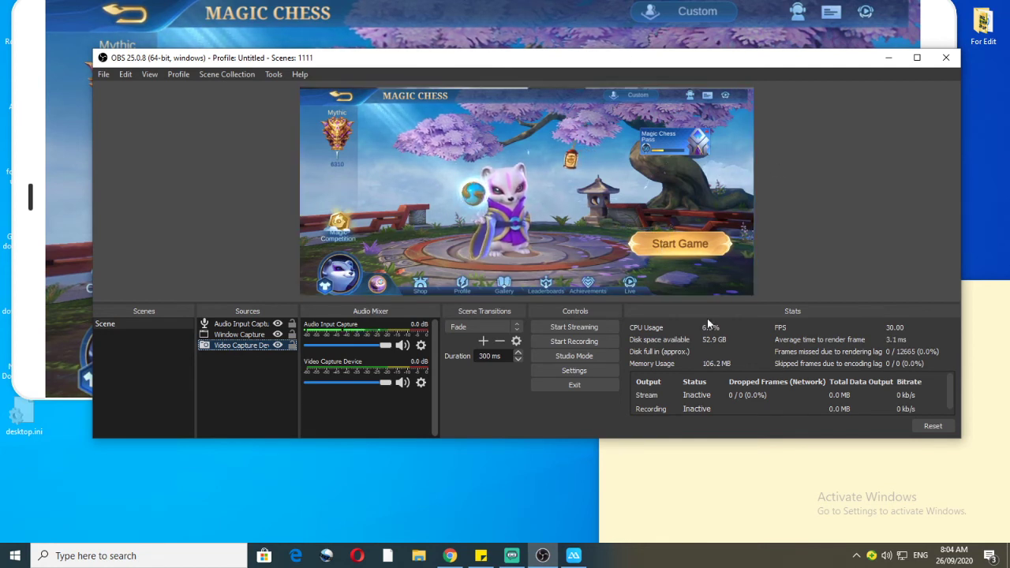
shift+click(240, 347)
click(246, 380)
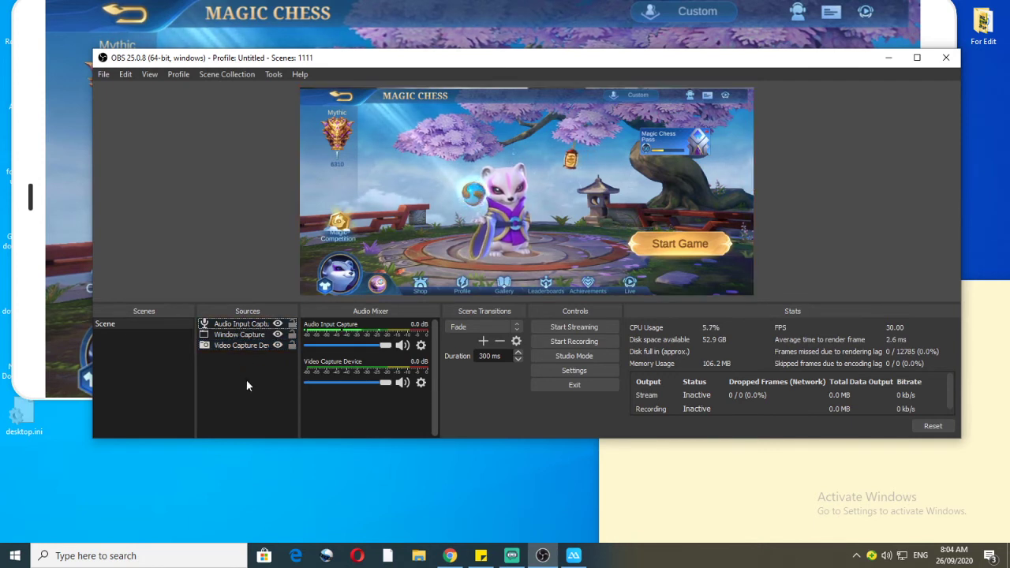
click(240, 346)
shift+click(254, 326)
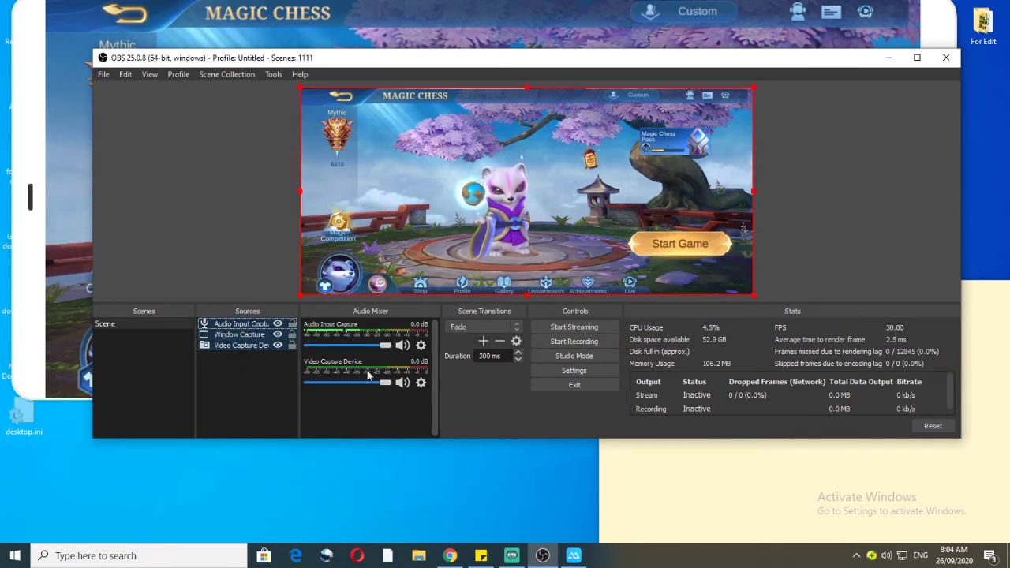
Set Facebook Live as the streaming service in Stream settings and check the stream key
click(581, 376)
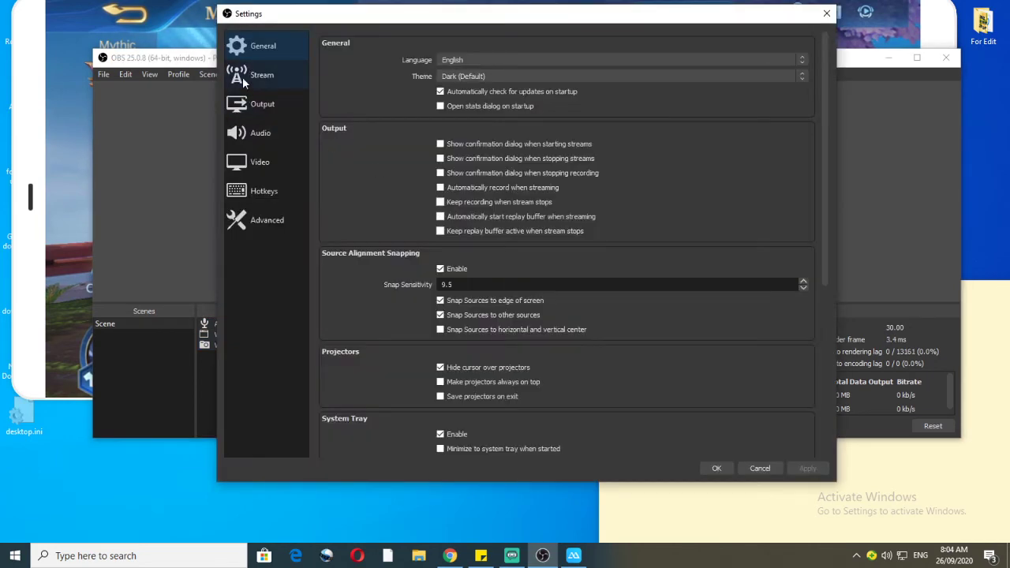
click(243, 78)
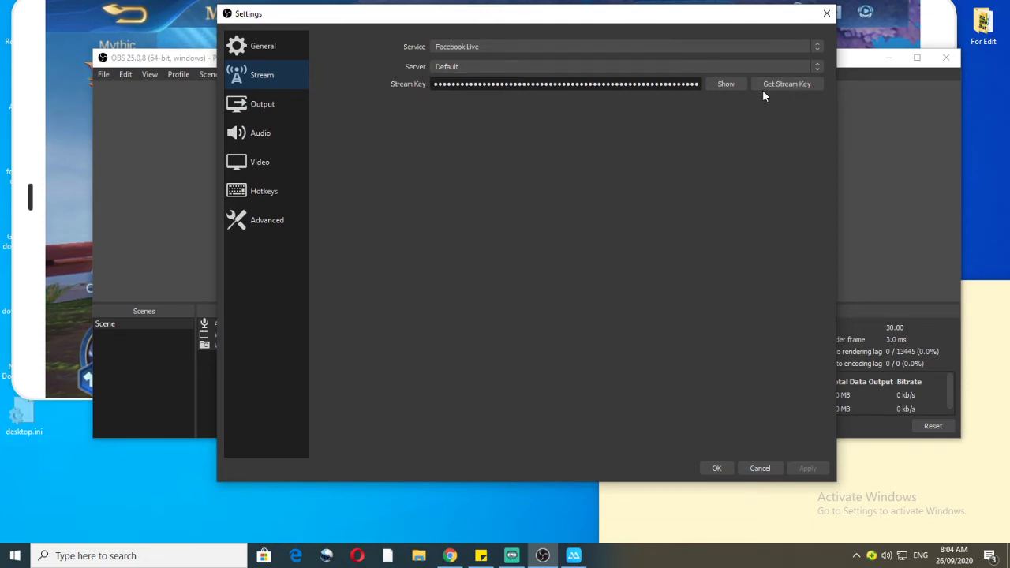
click(807, 47)
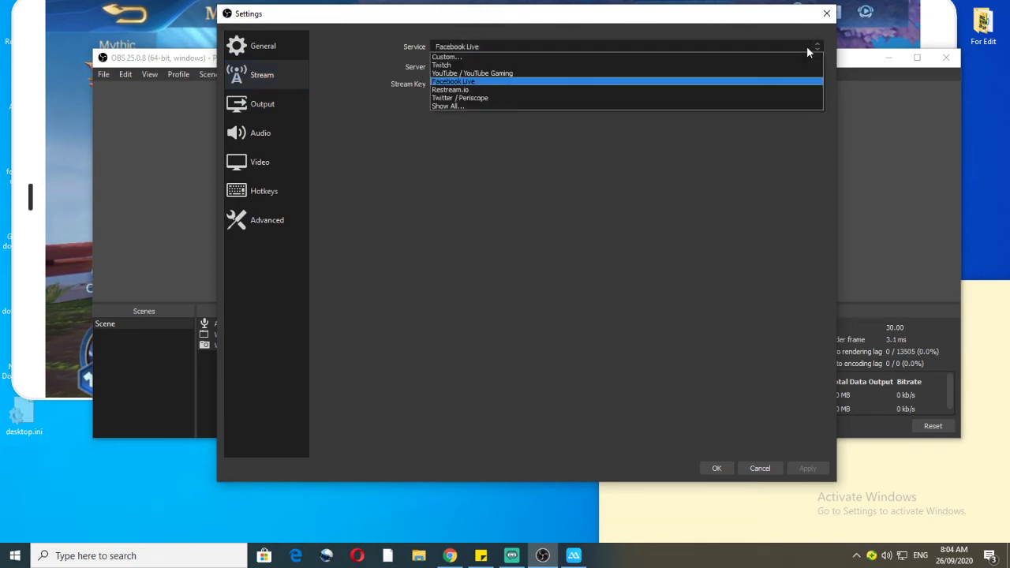
click(477, 81)
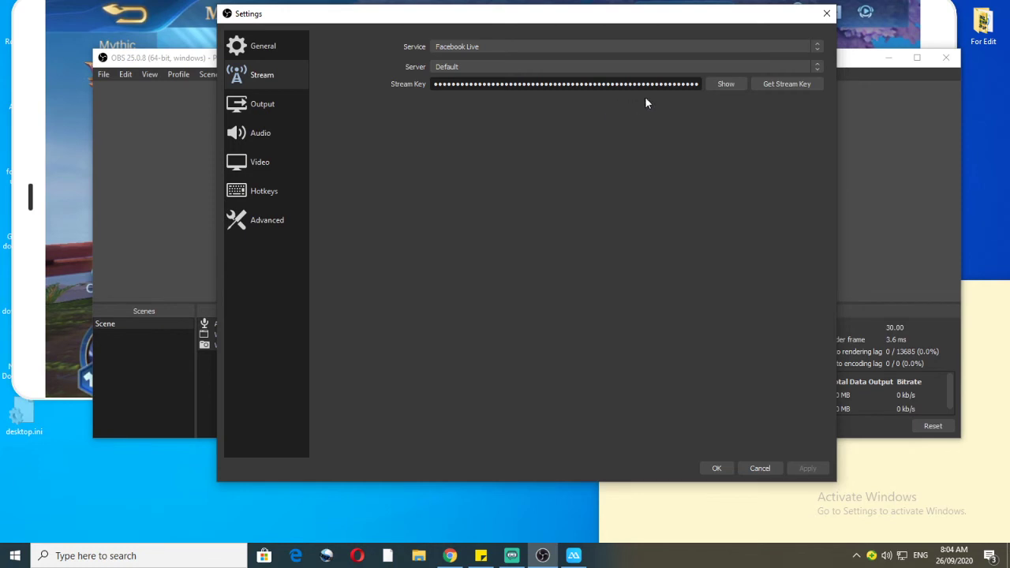
click(732, 84)
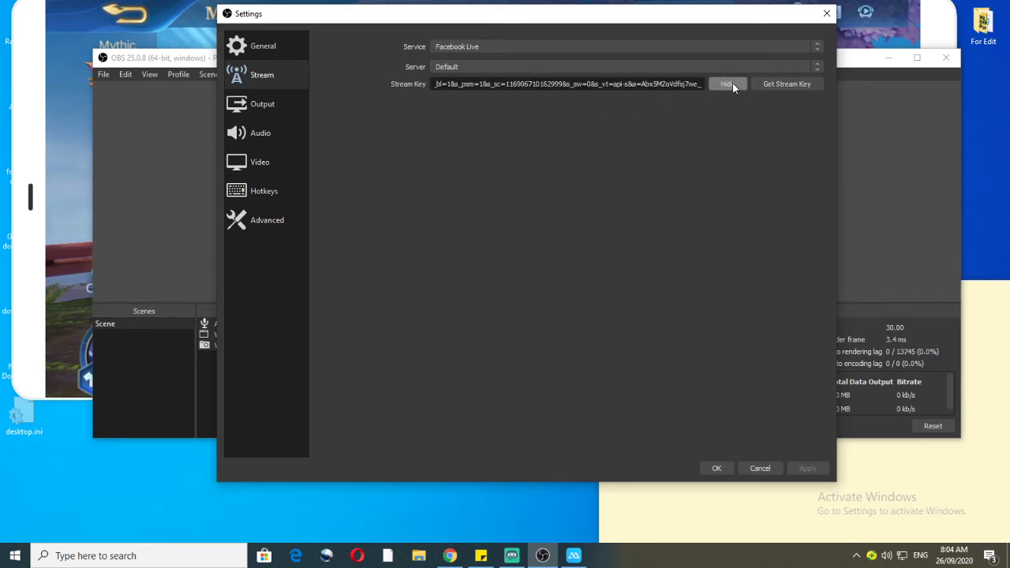
click(729, 83)
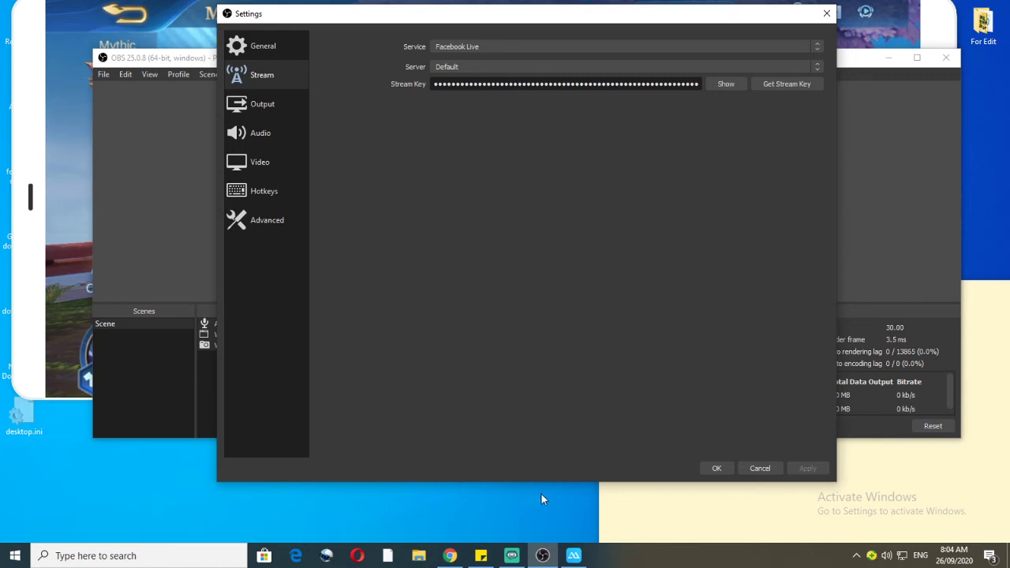
mouse_move(450, 556)
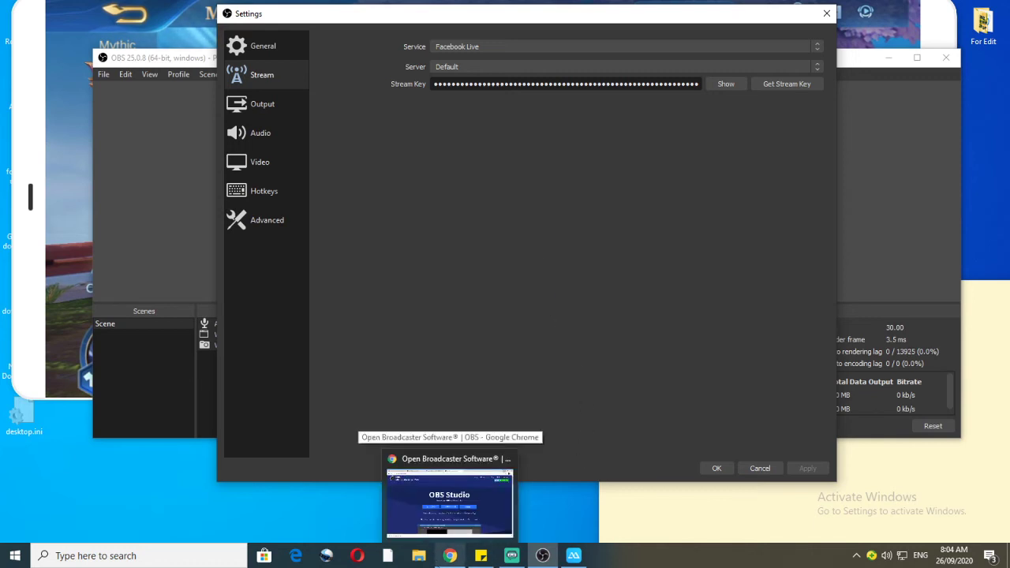